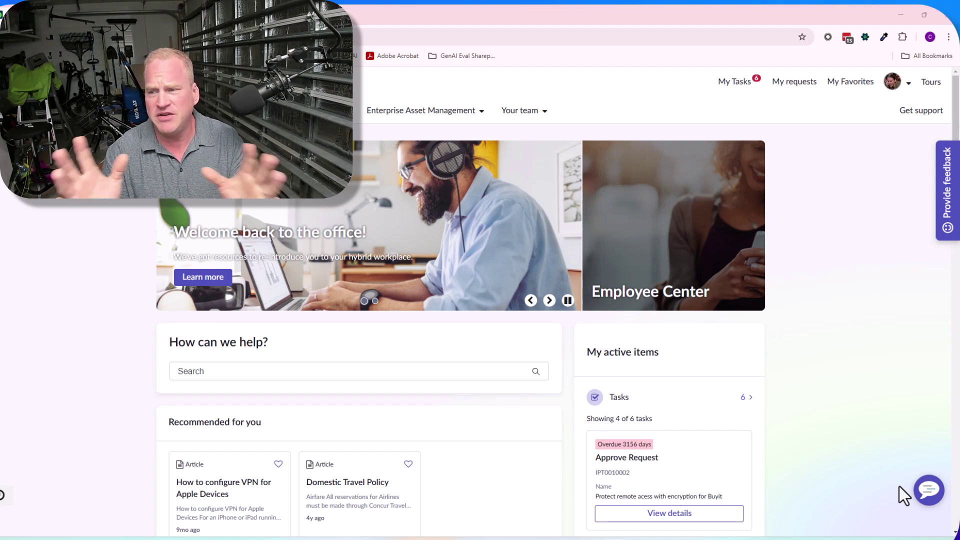
Step: Open the Now Assist chat and ask 'can you help me troubleshoot a coresync ERP issue?'
click(928, 491)
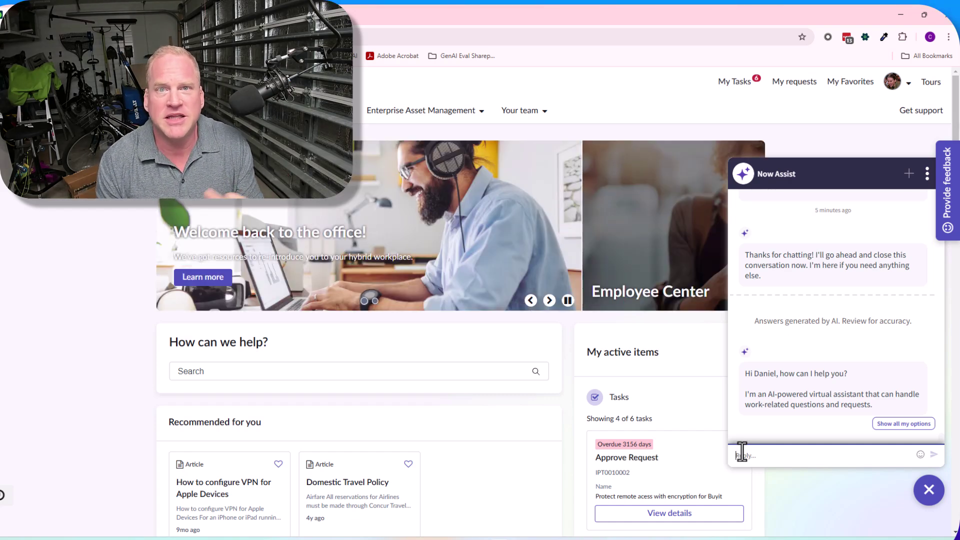
text(can you)
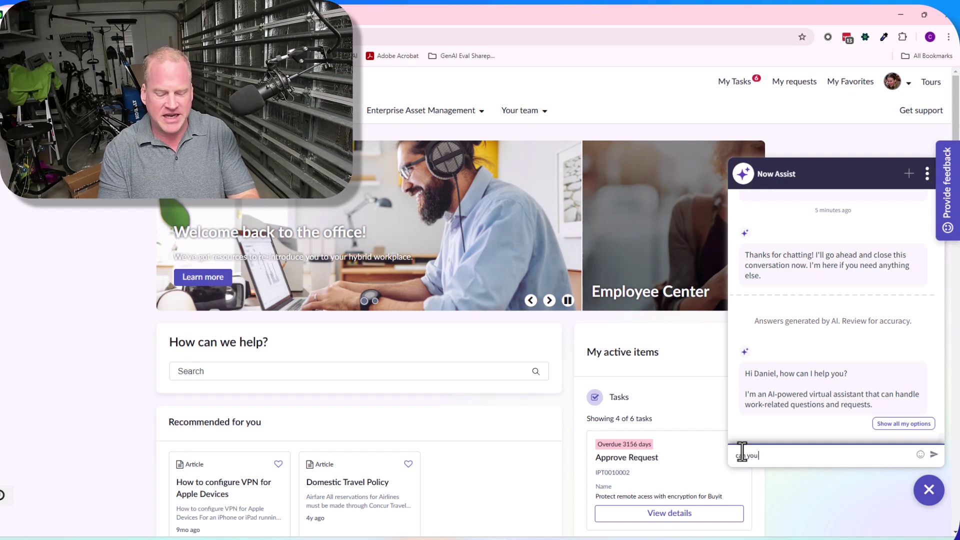
text( help me trouble)
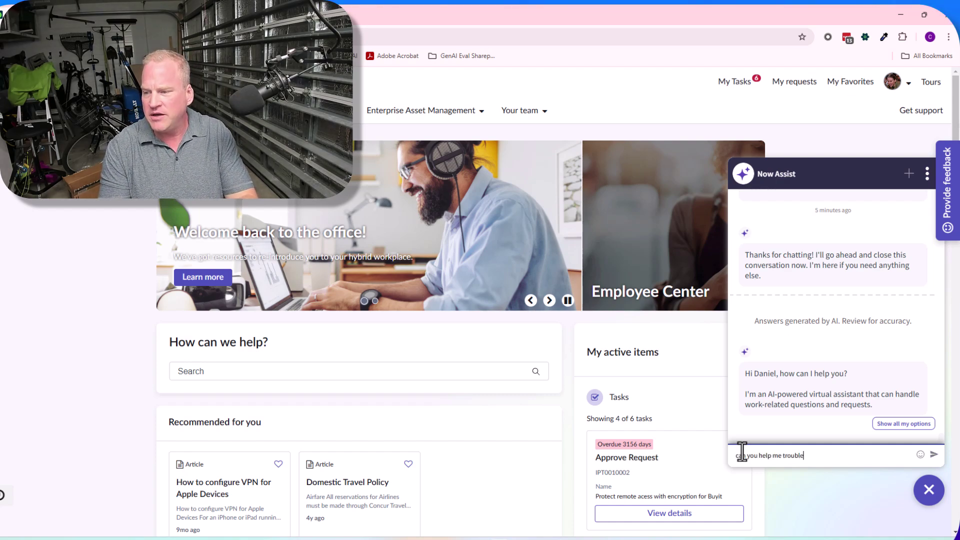
text(shoot a coresync)
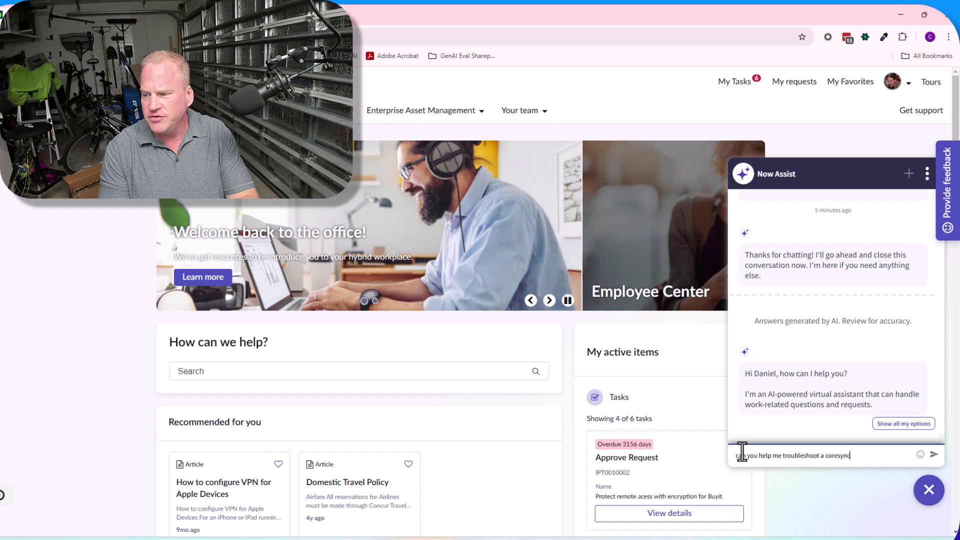
text( ERP issu)
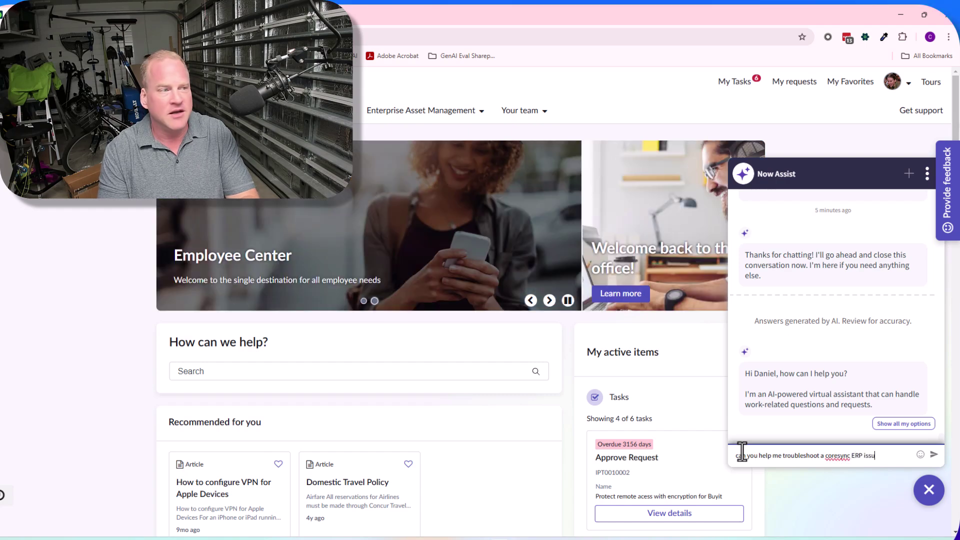
text(e?)
key(Return)
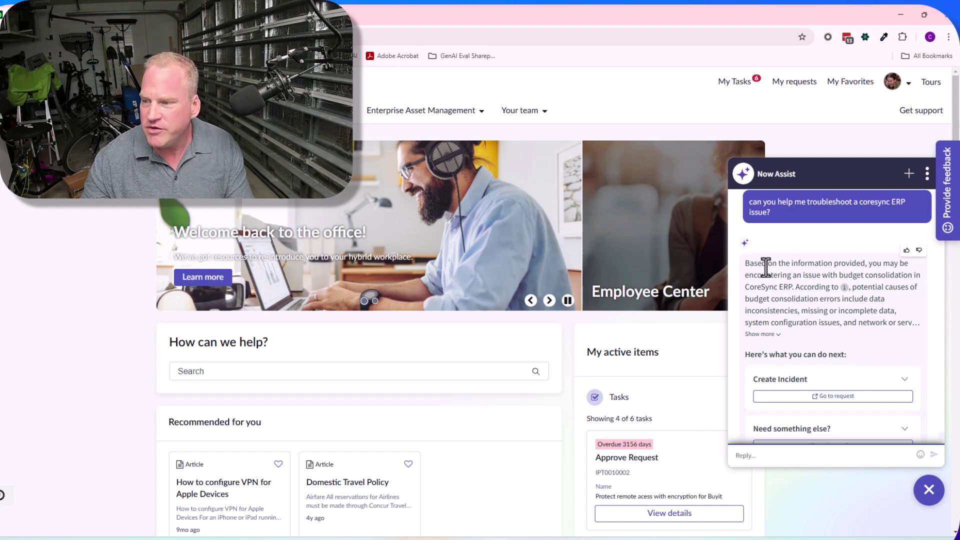
Step: Expand the full reply and read its budget consolidation causes and budget-exceeded fixes
click(769, 335)
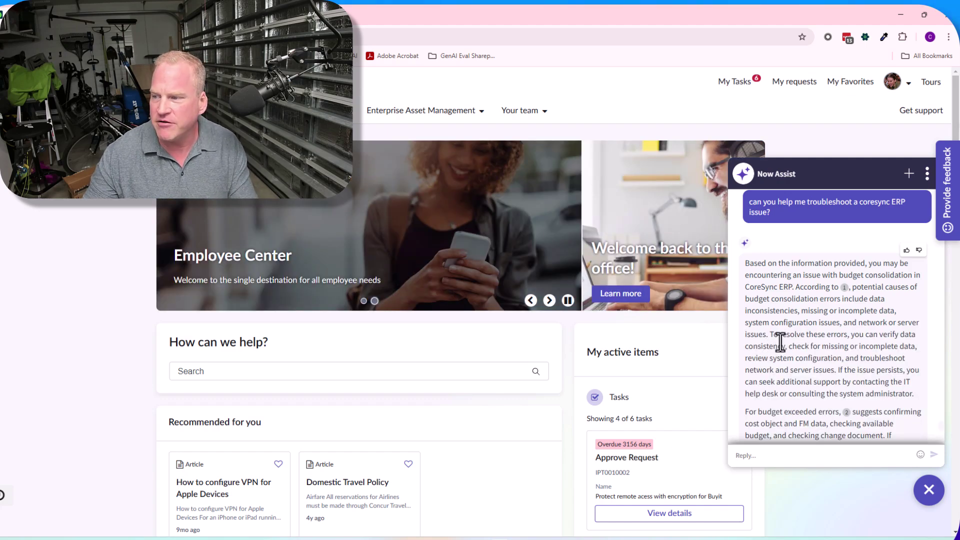
scroll(795, 375, down, 1)
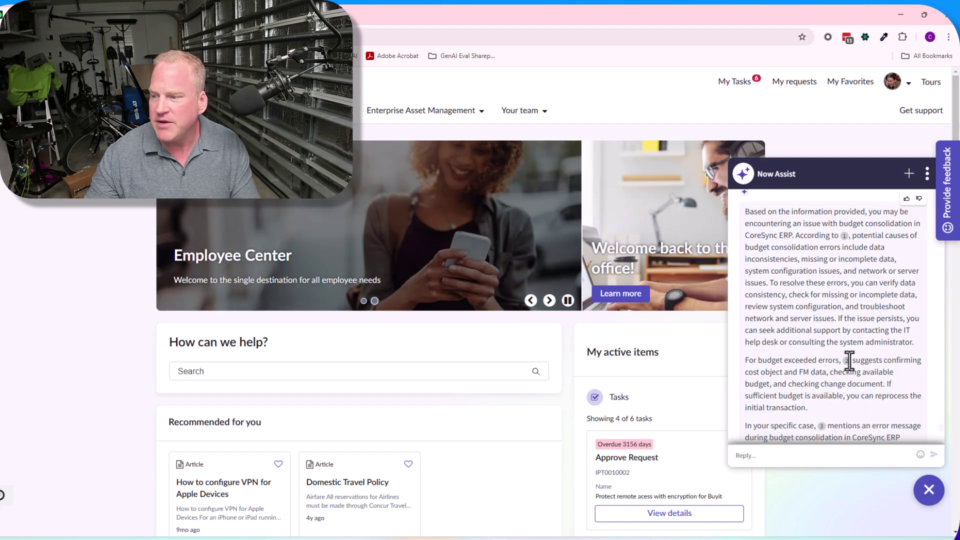
scroll(845, 370, down, 2)
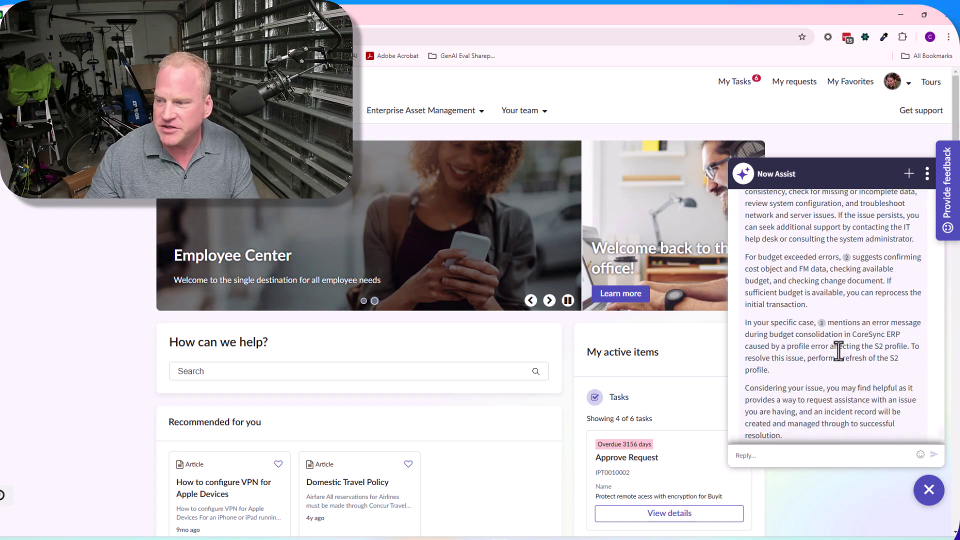
scroll(832, 350, up, 4)
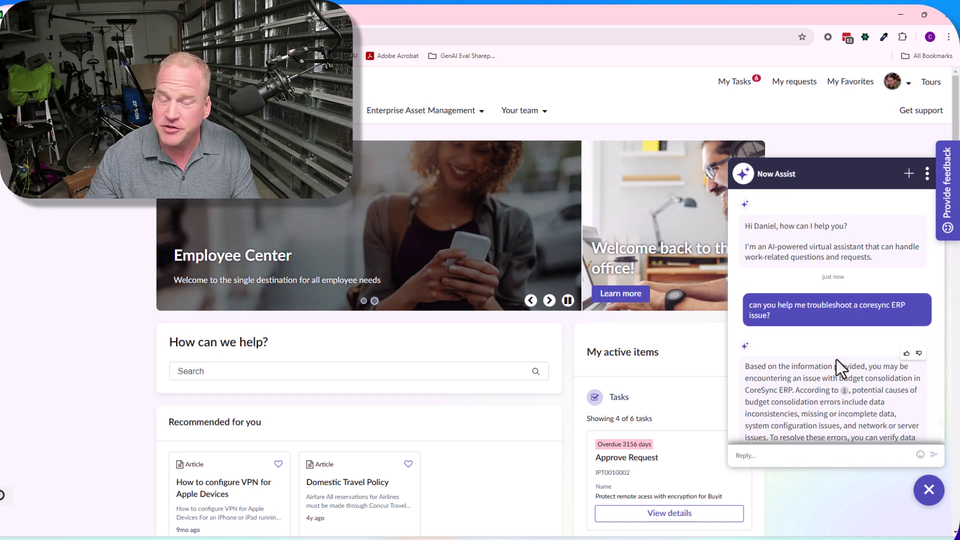
scroll(821, 369, down, 3)
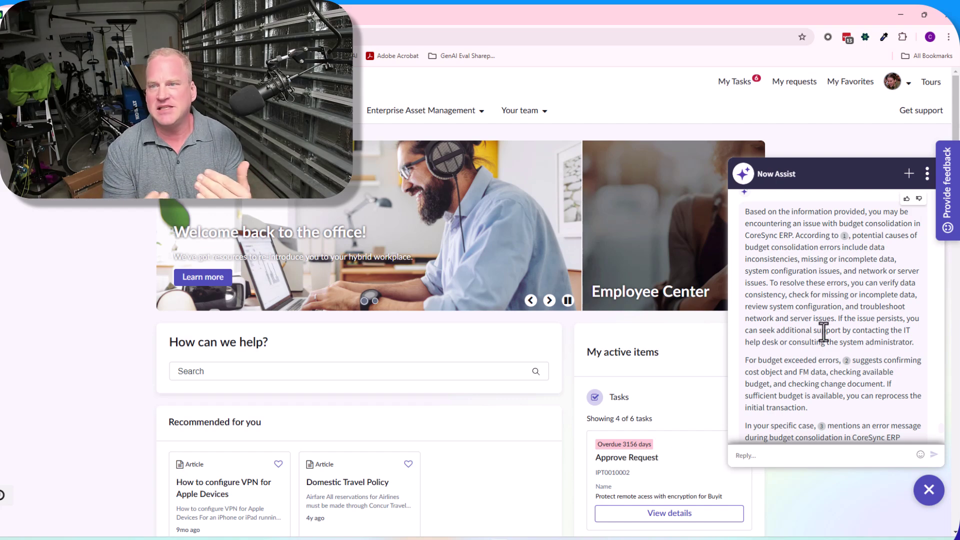
Step: Scroll to the reply's end to review the Create Incident, Need something else and Sources cards
click(830, 294)
scroll(830, 294, down, 1)
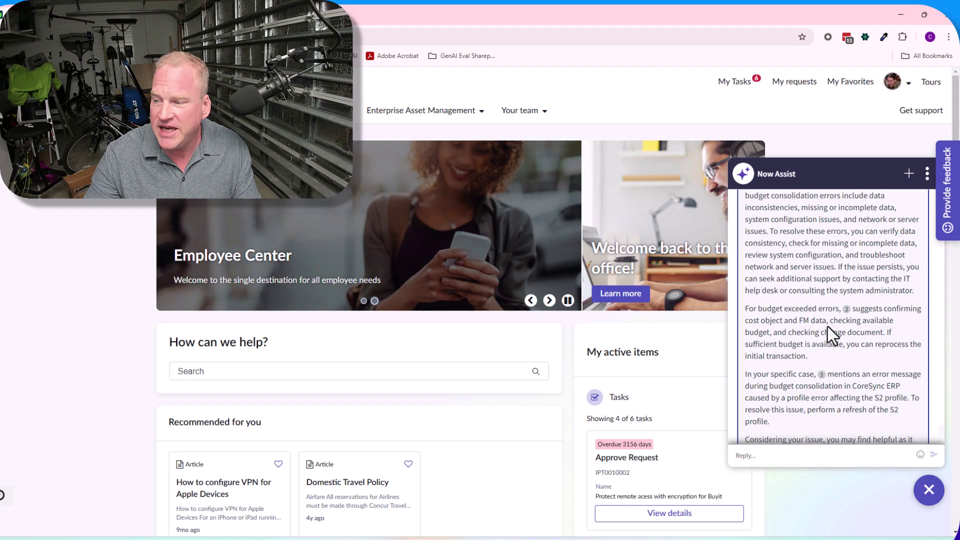
mouse_move(820, 378)
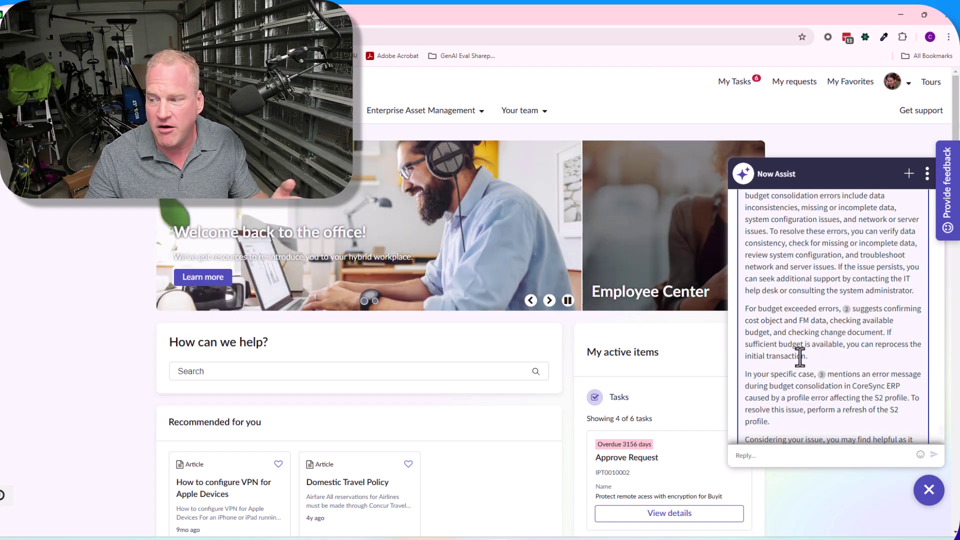
scroll(800, 356, down, 3)
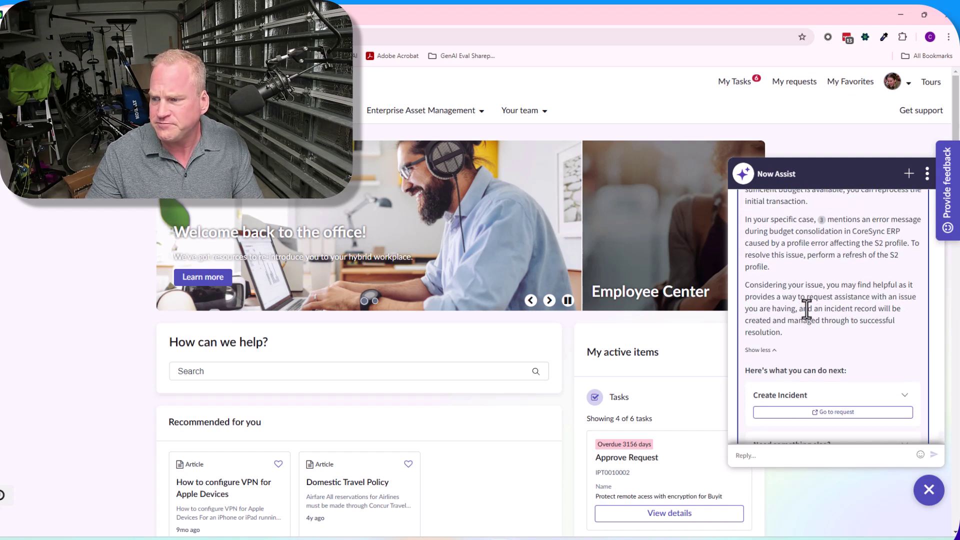
scroll(830, 328, down, 2)
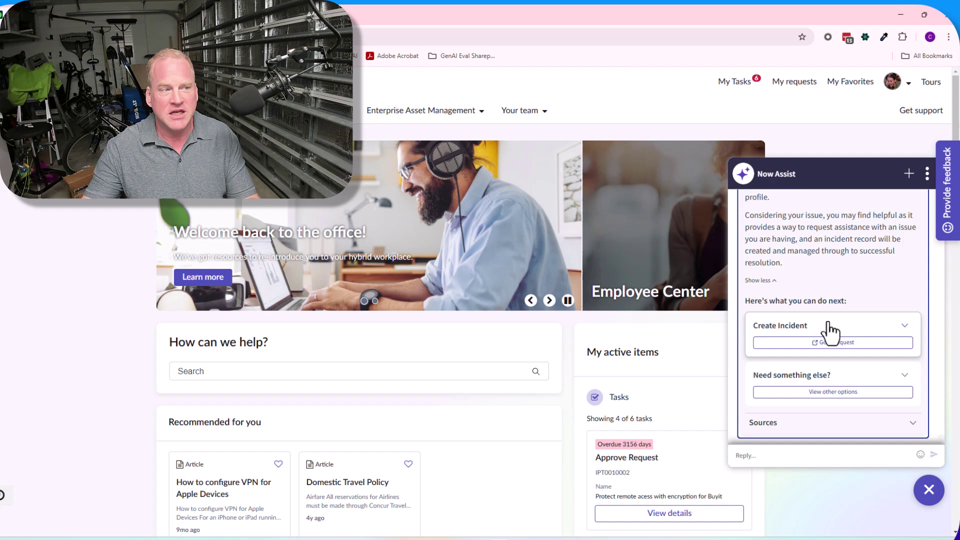
click(761, 455)
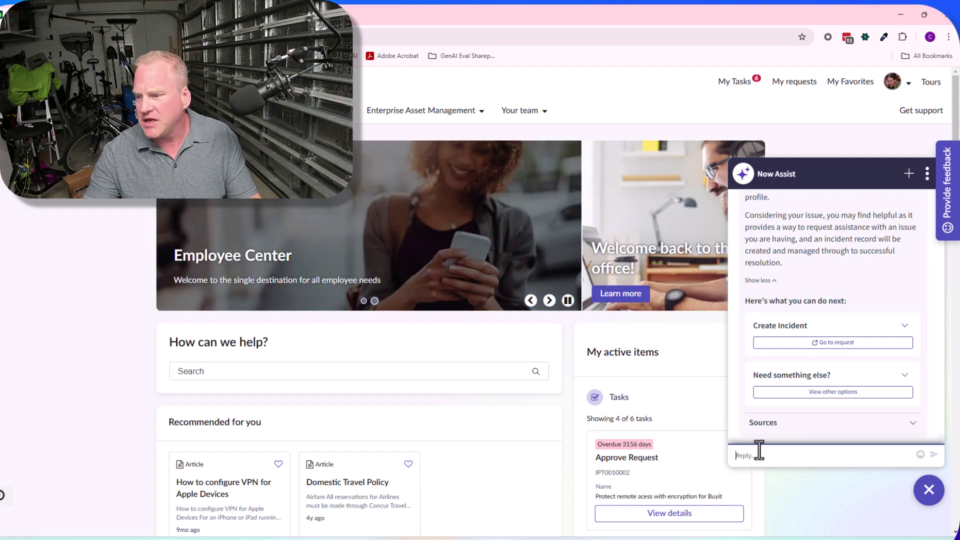
Step: Ask 'what kind of coresync issues can you help solve?' to get the list of resolvable issues
text(what kind of core)
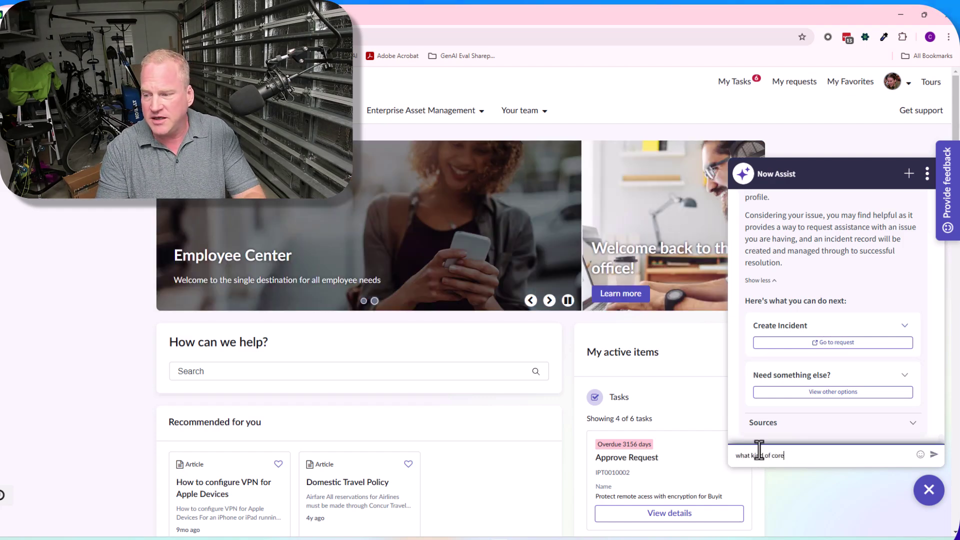
text(sync issues can you h)
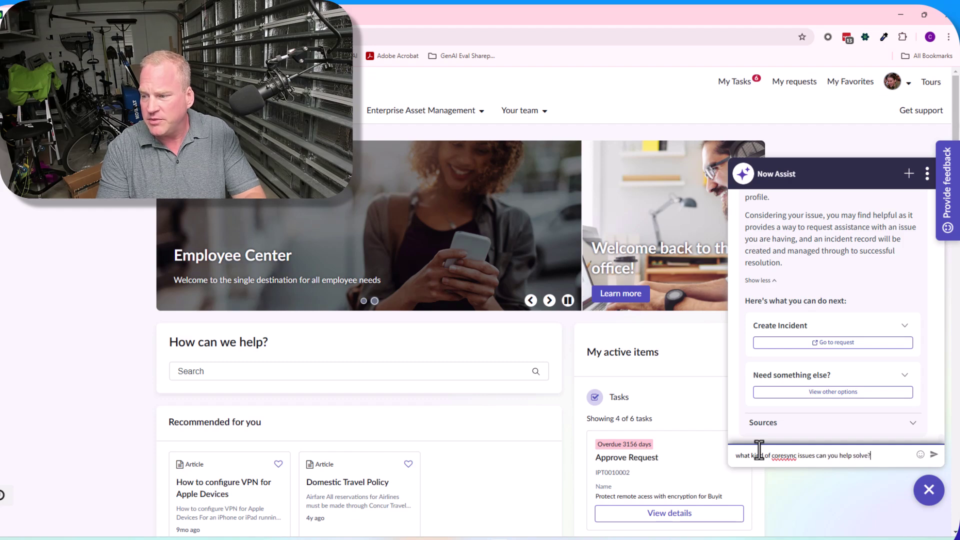
text(elp solve?)
key(Return)
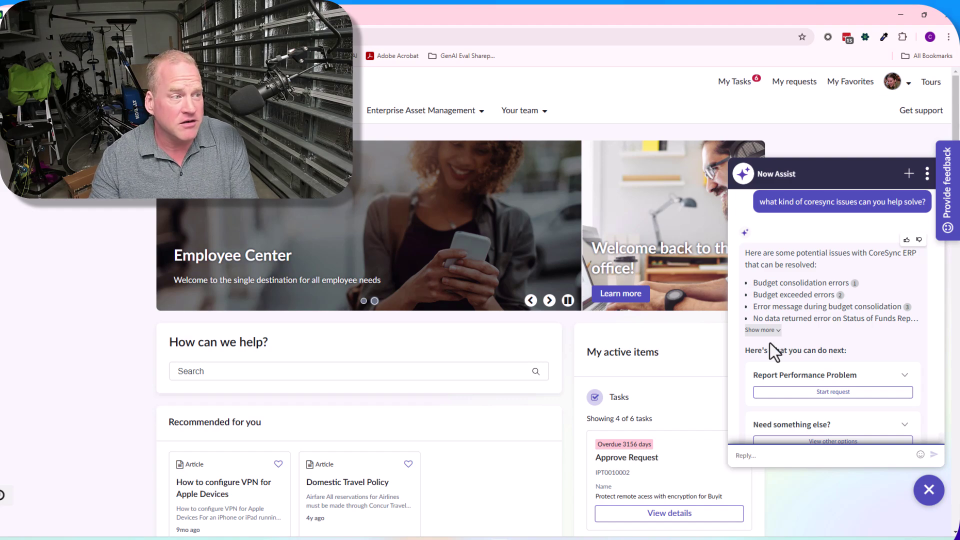
click(760, 456)
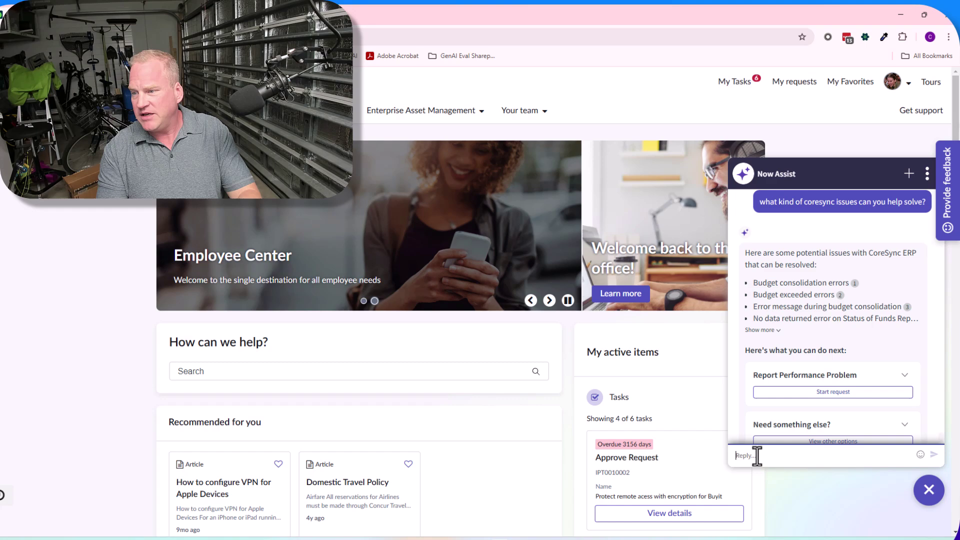
Step: Ask about a no data returned error and jump to the answer about the empty Or Value(s) field
text(what about a)
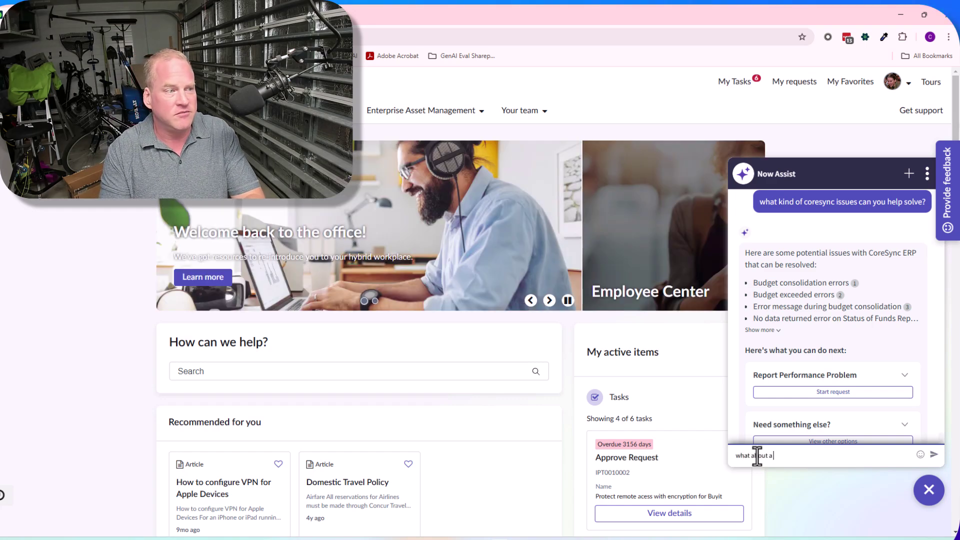
text( no data r)
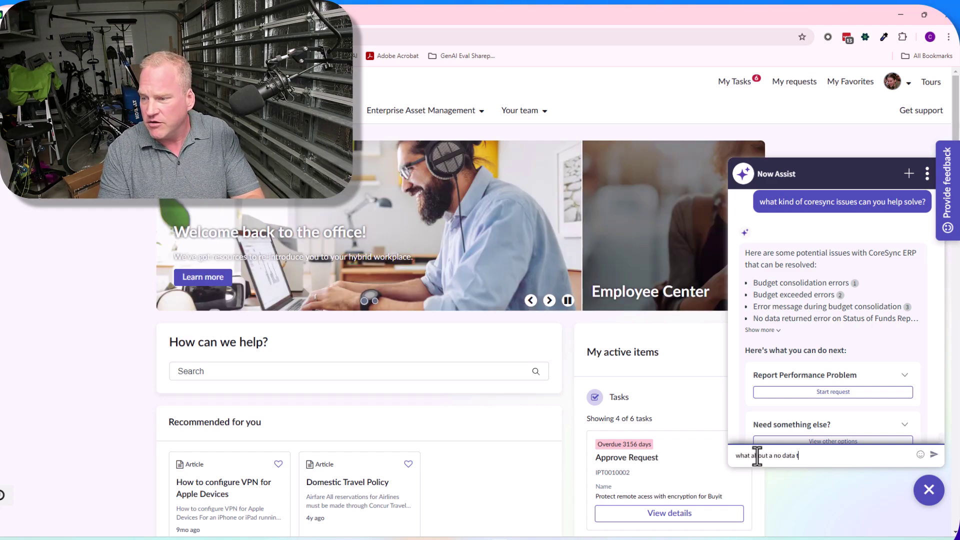
text(t)
text(eturned error)
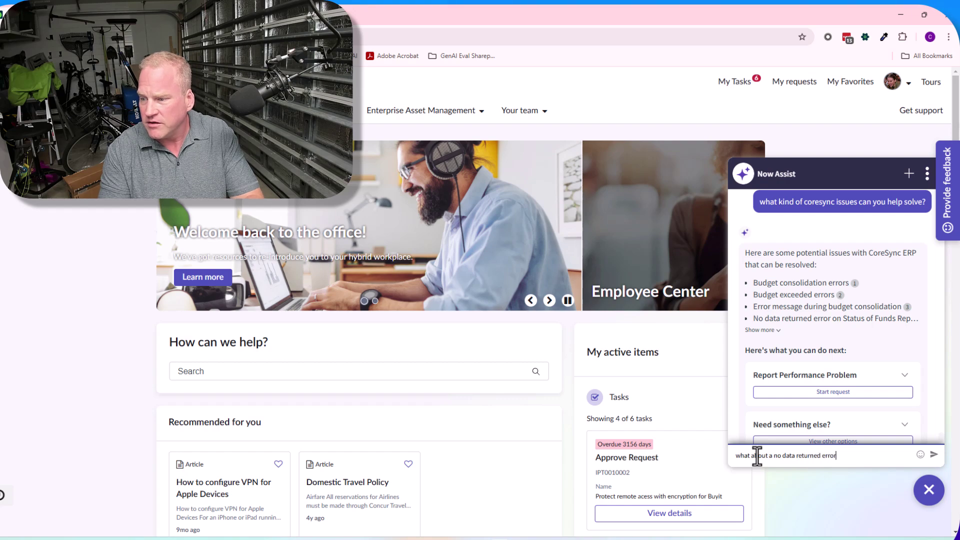
key(Return)
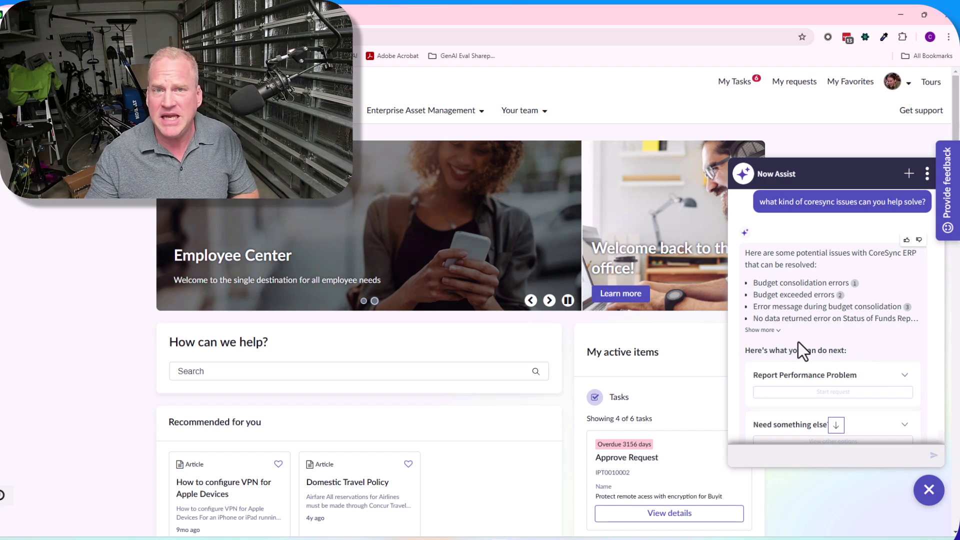
click(789, 318)
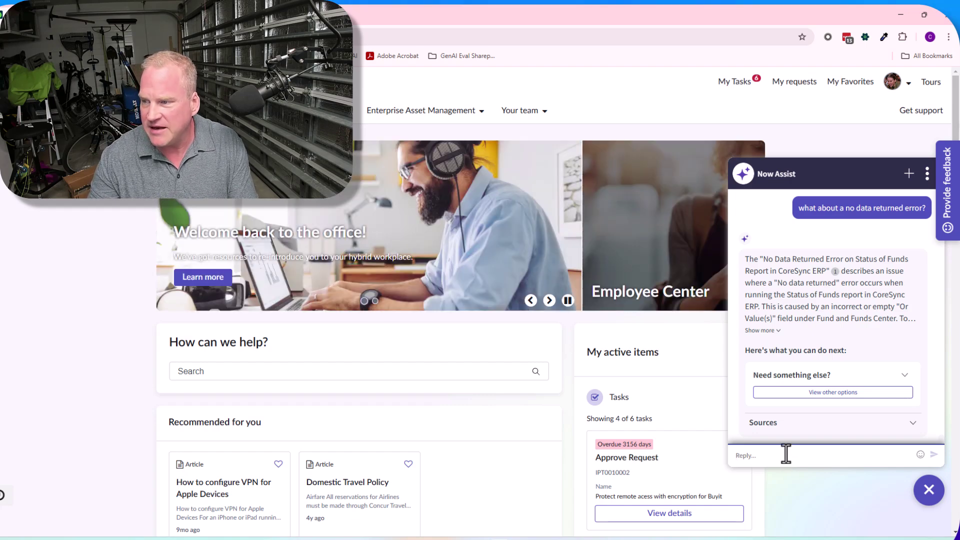
Step: Ask 'what does that article say ?' to get the Status of Funds article summary
text(what oes)
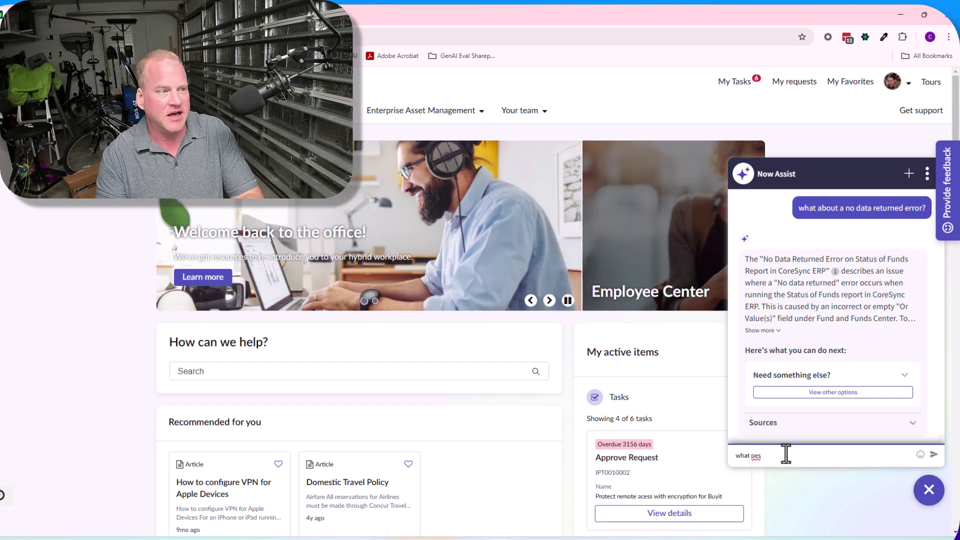
key(BackSpace)
key(BackSpace)
key(BackSpace)
text(does that ar)
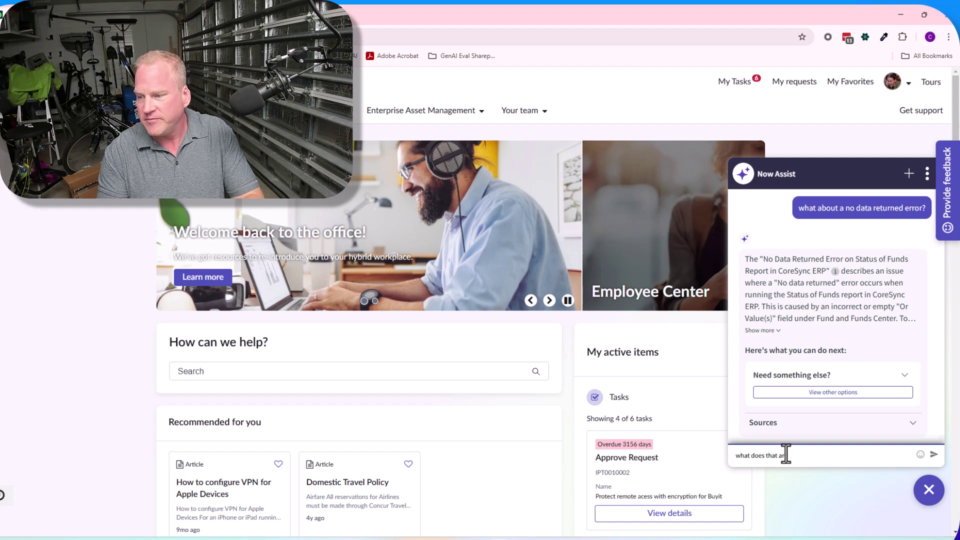
text(ticle say)
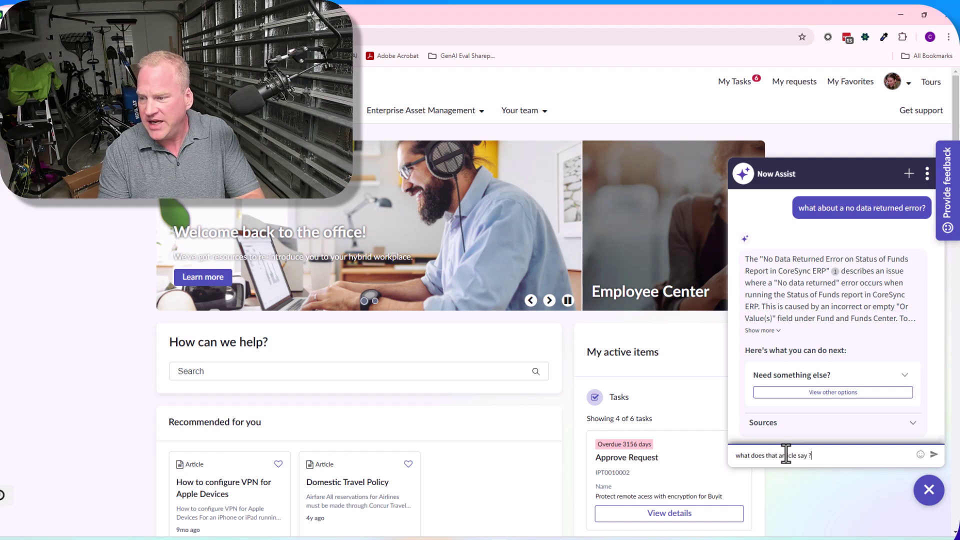
text( ?)
key(Return)
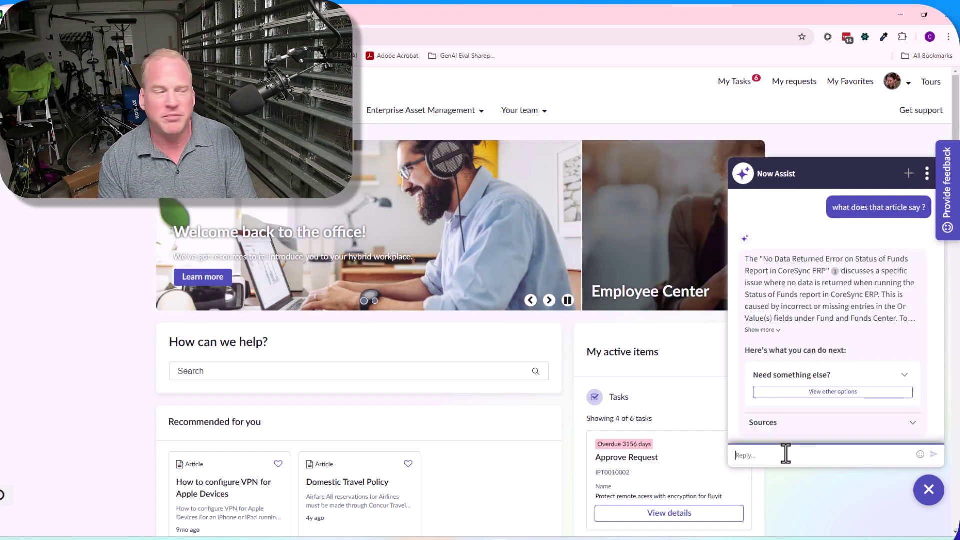
Step: Ask 'what other error messages do you know?' to list other CoreSync ERP errors
text(what other)
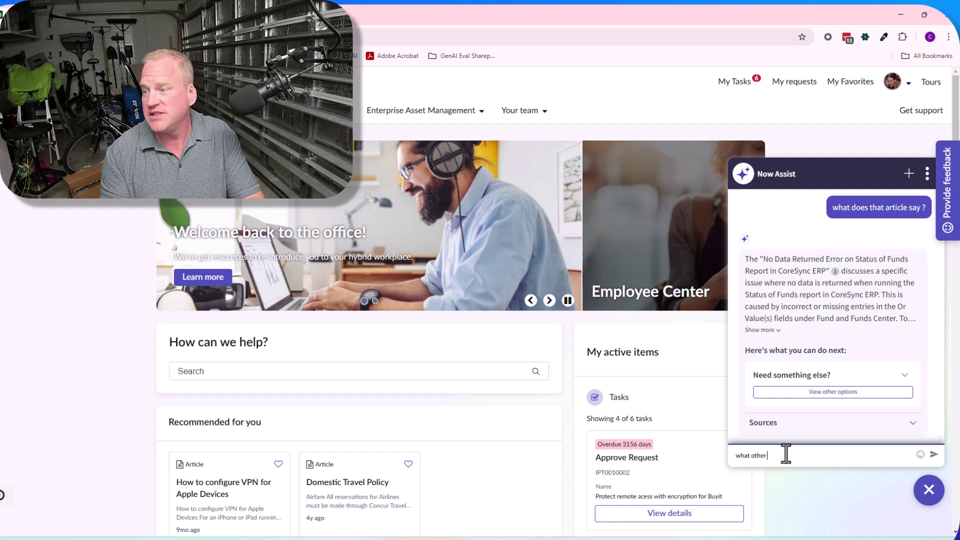
text( error)
key(BackSpace)
key(BackSpace)
key(BackSpace)
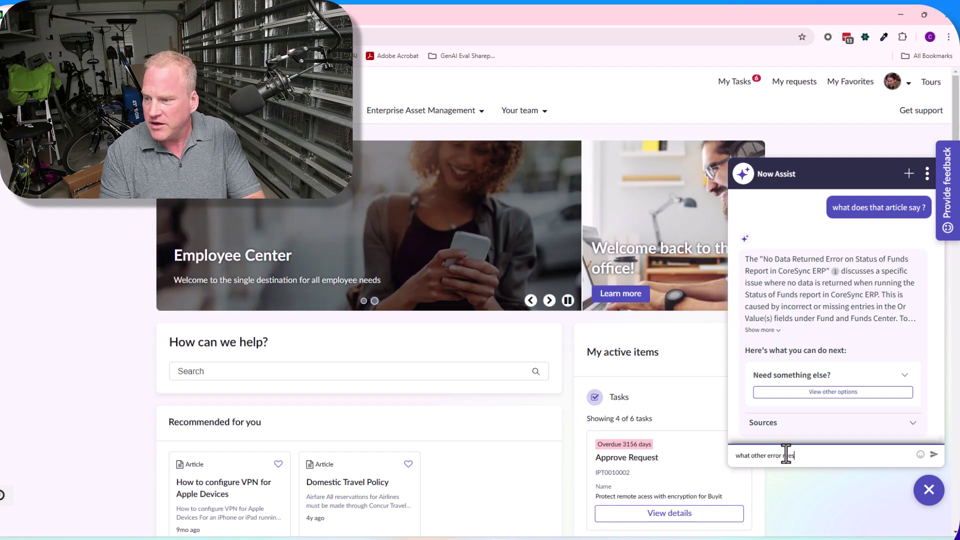
text(ror messages do you k)
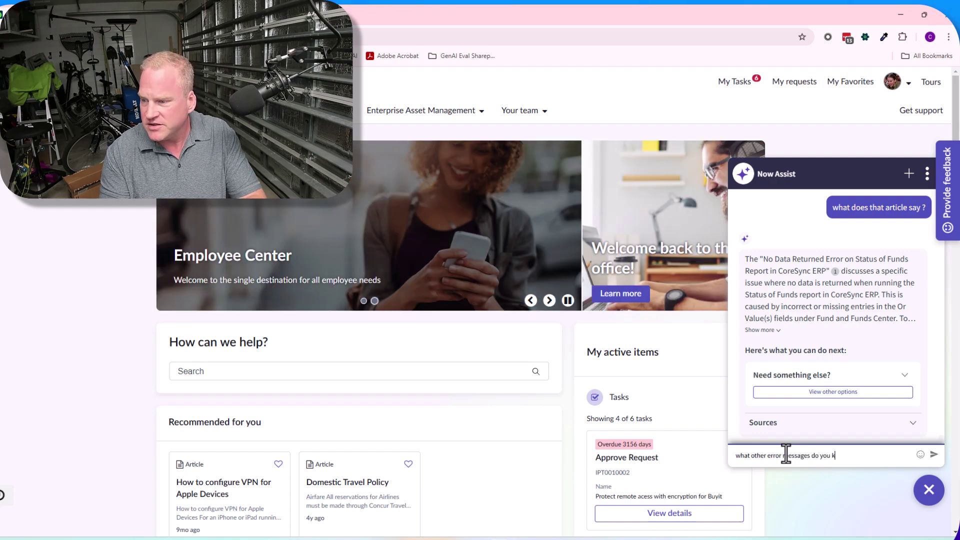
text(onw?ow?)
key(Return)
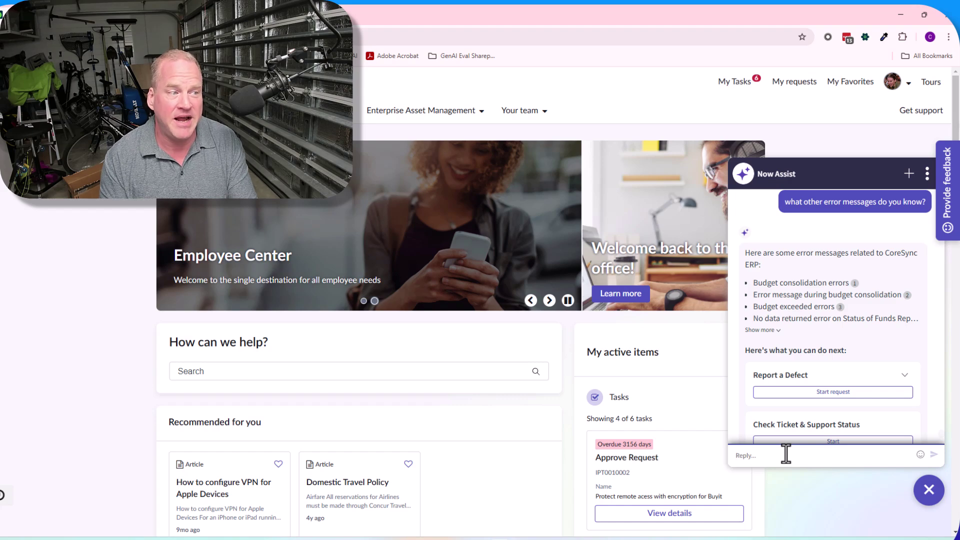
Step: Expand and scroll through Now Assist's full list of CoreSync error messages
click(761, 330)
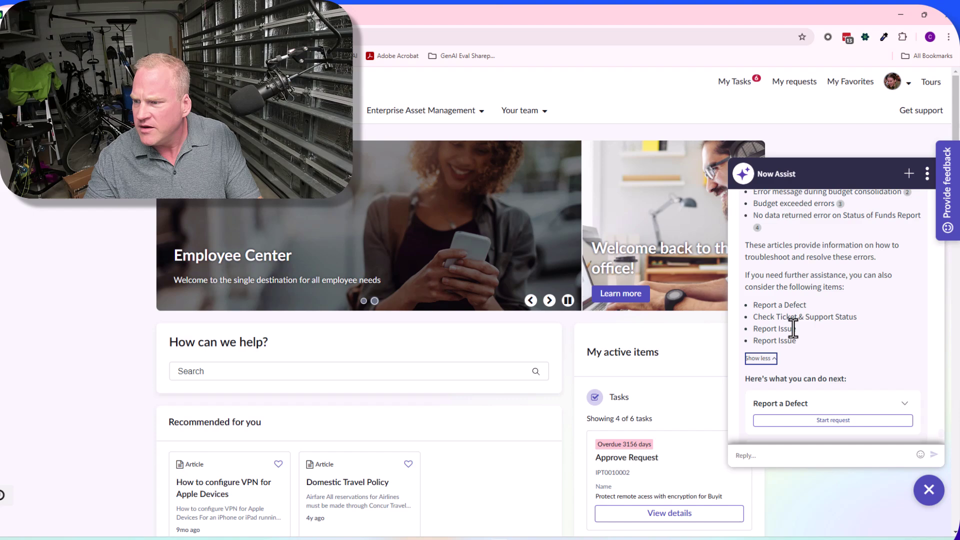
scroll(793, 330, up, 3)
scroll(794, 330, down, 2)
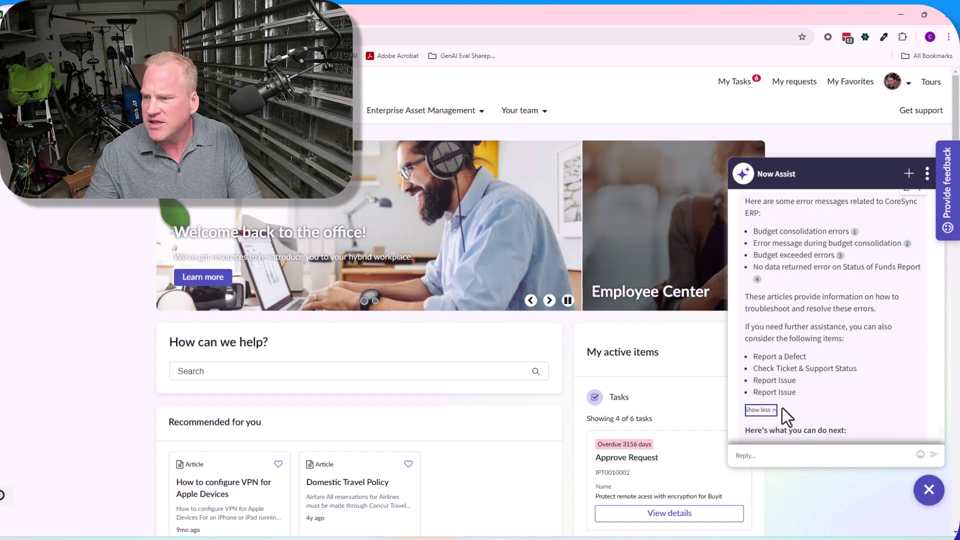
scroll(793, 383, down, 5)
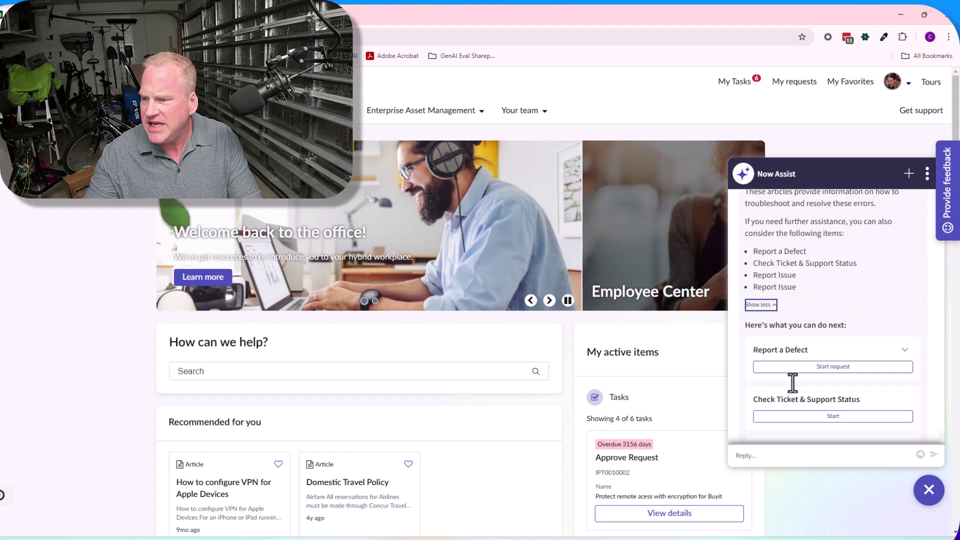
Step: Ask 'what sort of error is an IDOC failure?' and get its explanation
click(754, 455)
text(what)
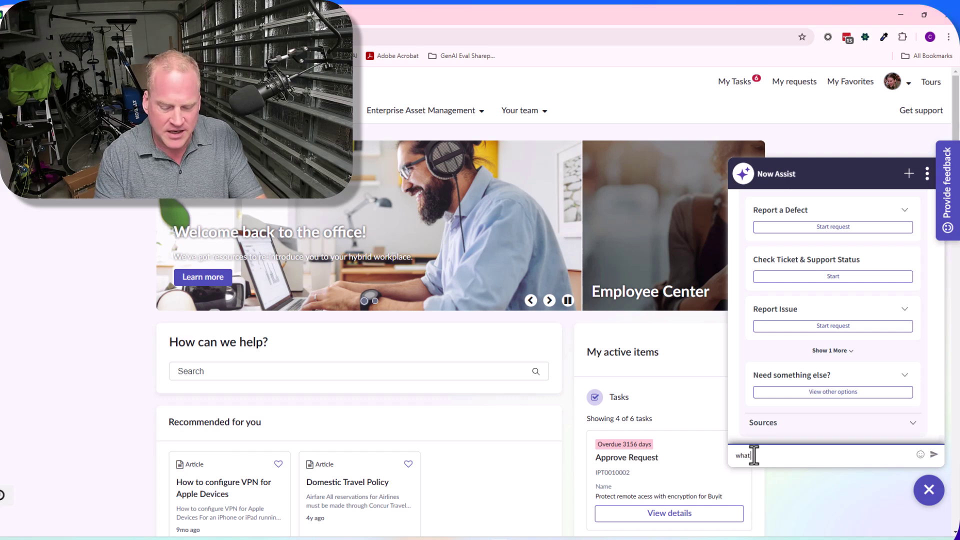
text( sort of error is an ID)
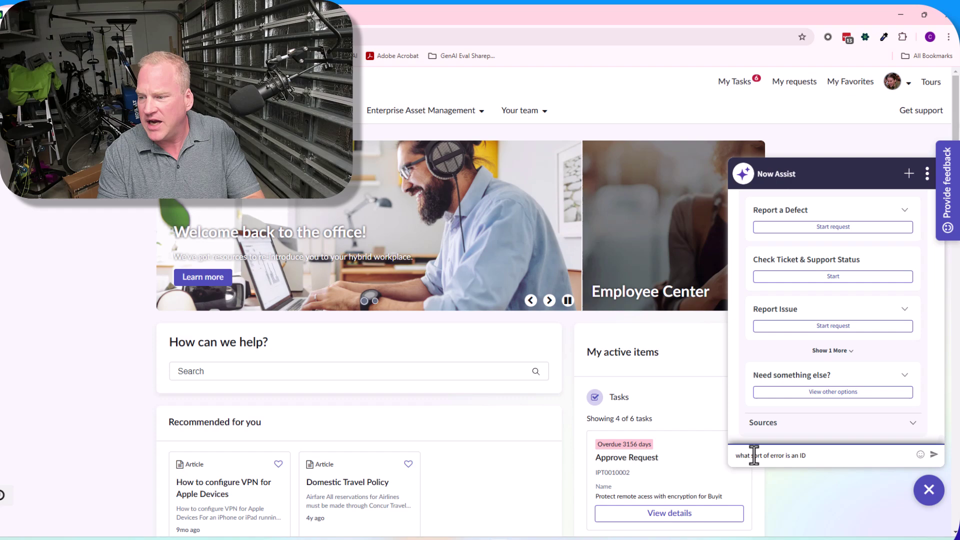
text(?OCOC failture)
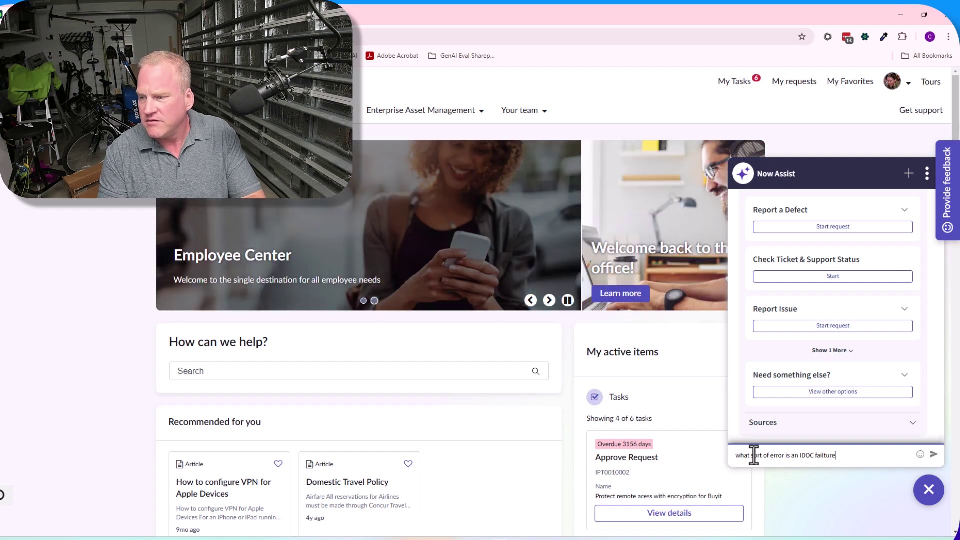
key(BackSpace)
key(BackSpace)
key(BackSpace)
key(BackSpace)
text(ure?)
key(Return)
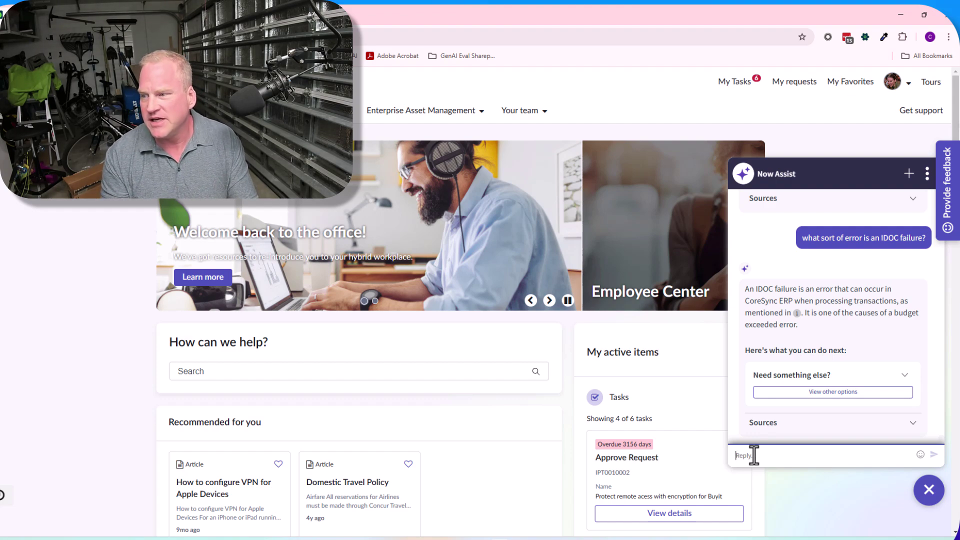
Step: Ask the follow-up 'how do i fix that?' about the previously discussed error
click(753, 455)
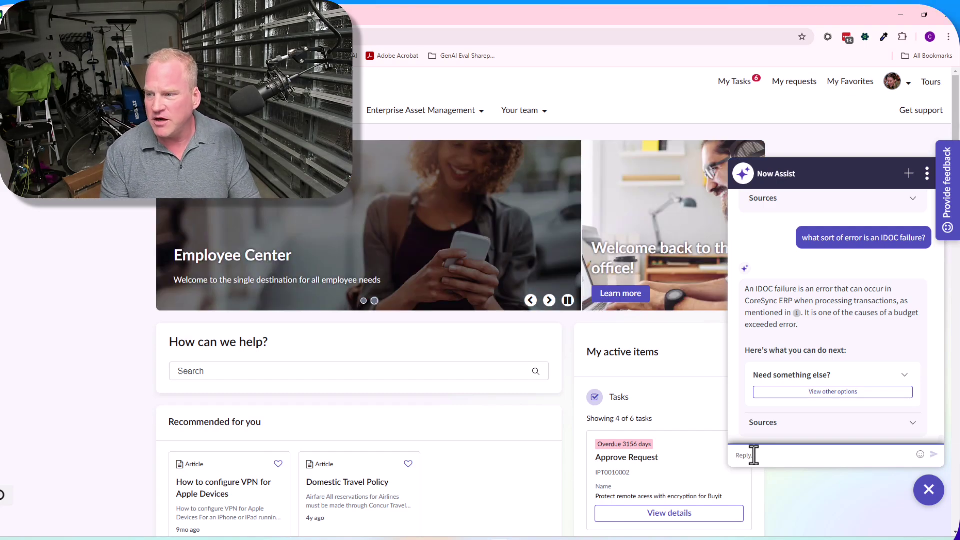
text(do i fix tha)
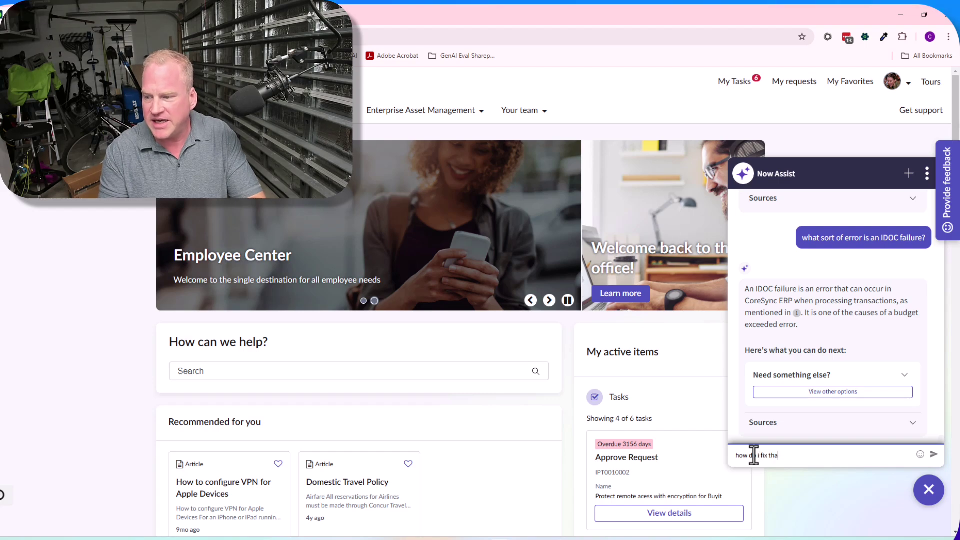
text(t?)
key(Return)
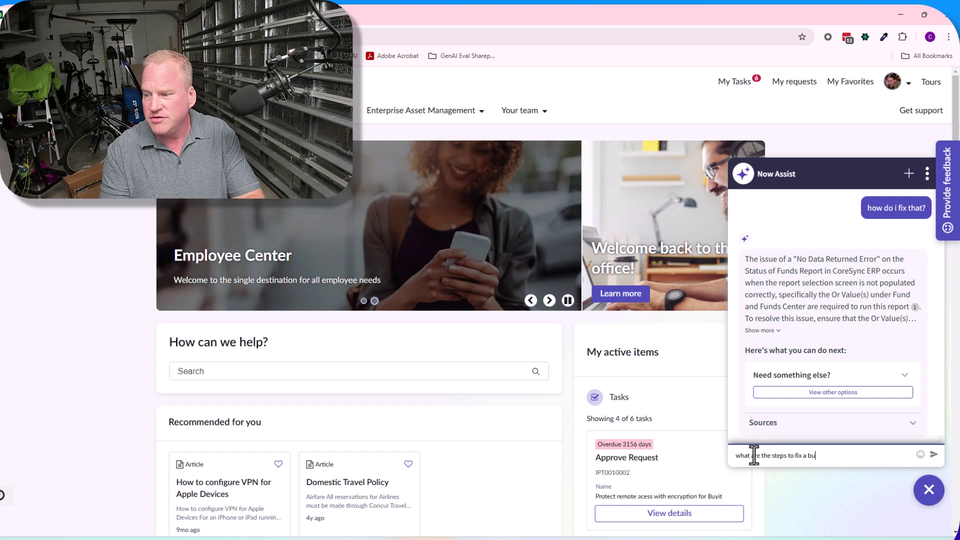
Step: Send the question asking for steps to fix a budget consolidation issue
text(dget consoli)
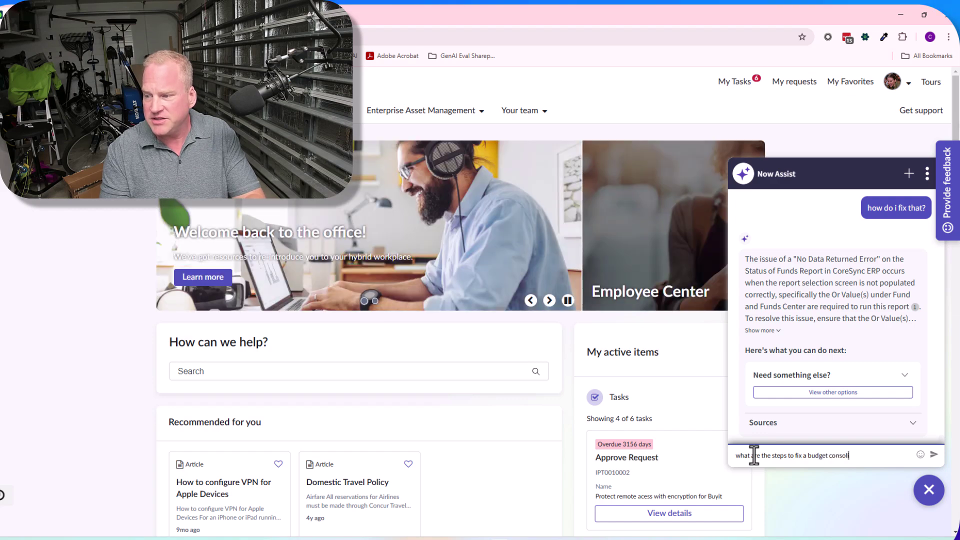
text(dation issue?)
key(Return)
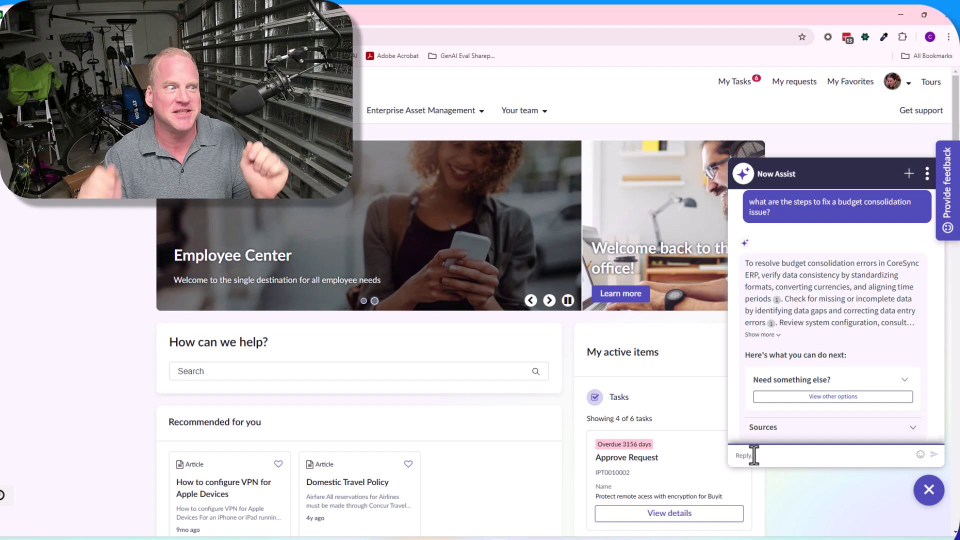
Step: Ask Now Assist to write those budget consolidation instructions in Spanish
text(write those instructi)
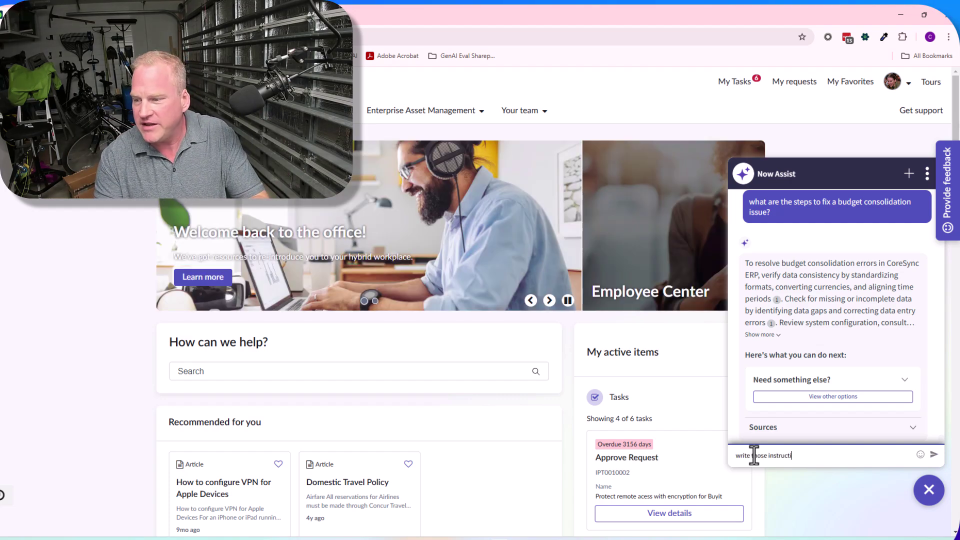
text(osn in spanish)
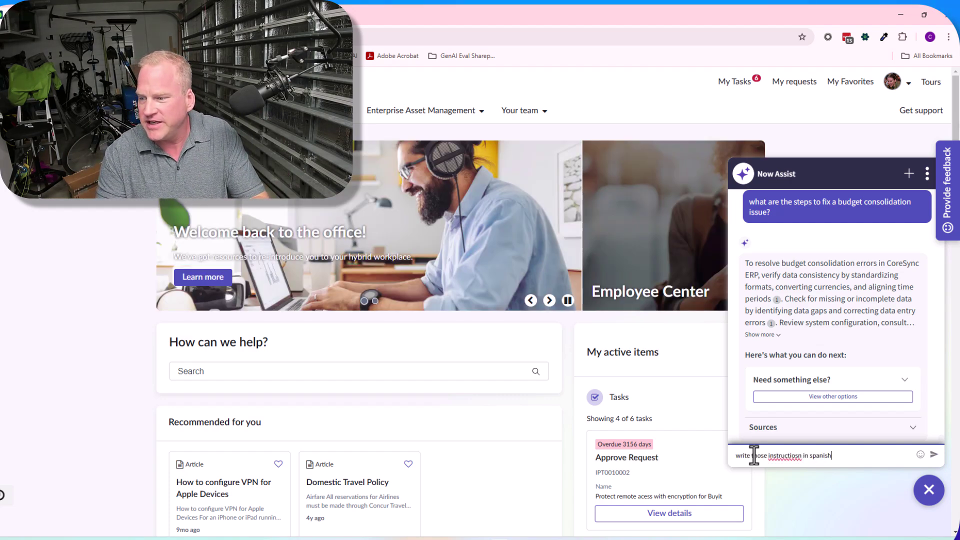
key(Return)
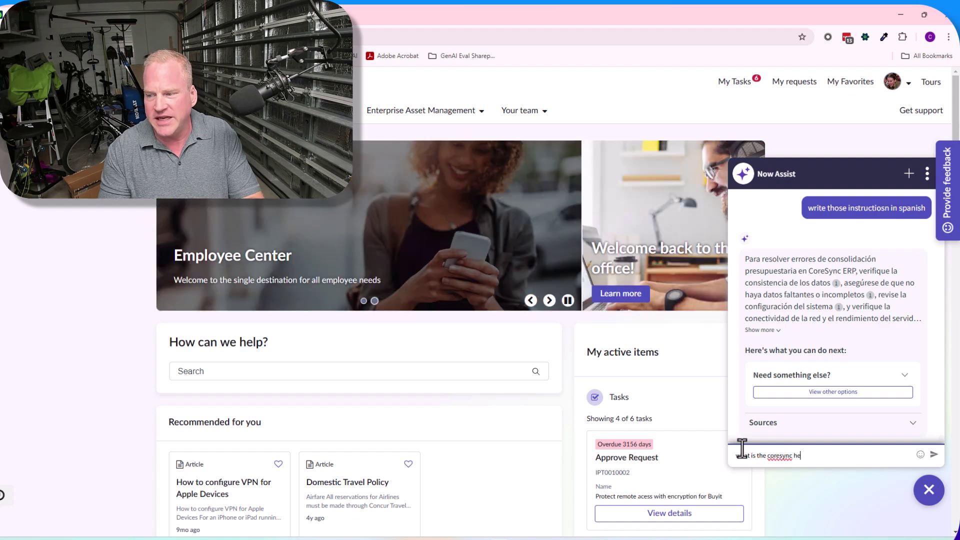
Step: Ask Now Assist 'what is the coresync helpdesk contact info?'
text(lpdesk contact info?)
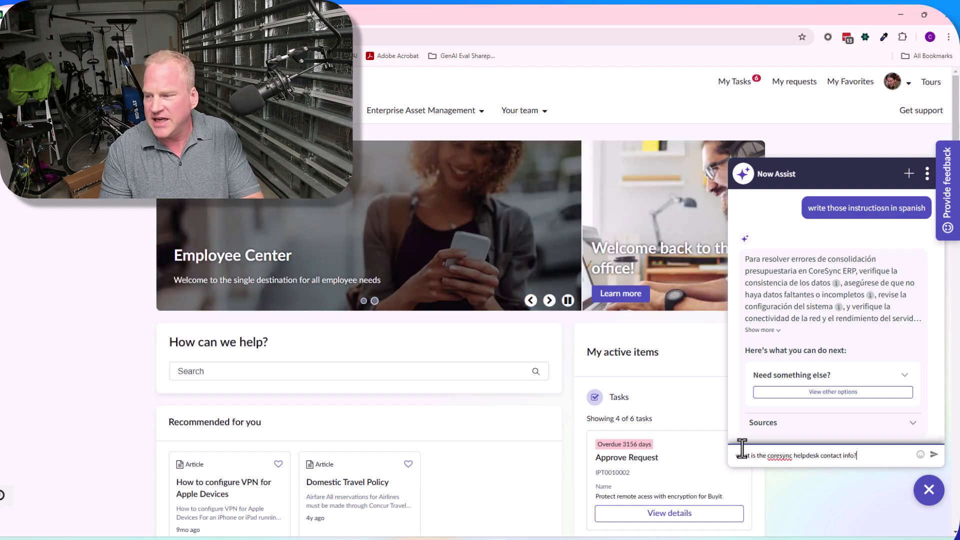
key(Return)
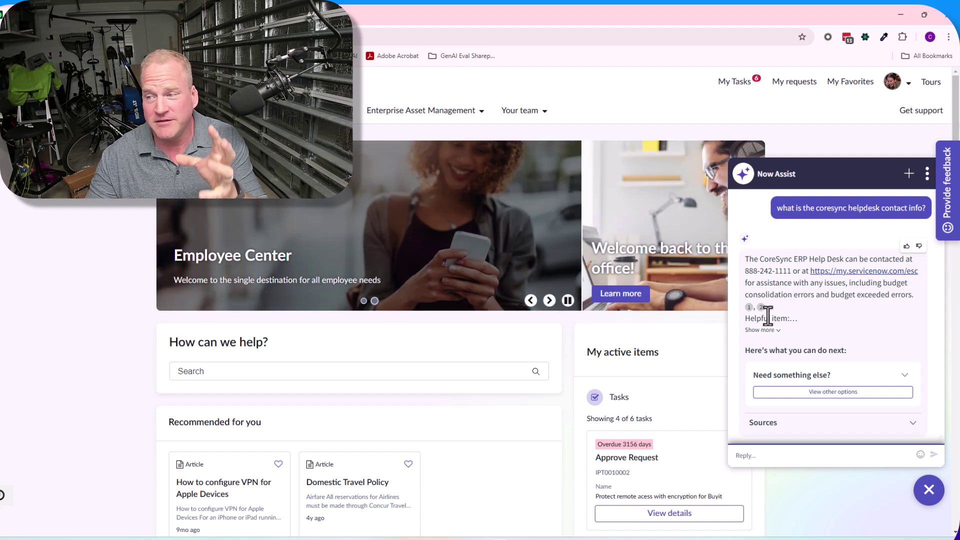
Step: Open the cited Saving and Sharing BI Reports article and highlight its closing help desk contact line
click(750, 307)
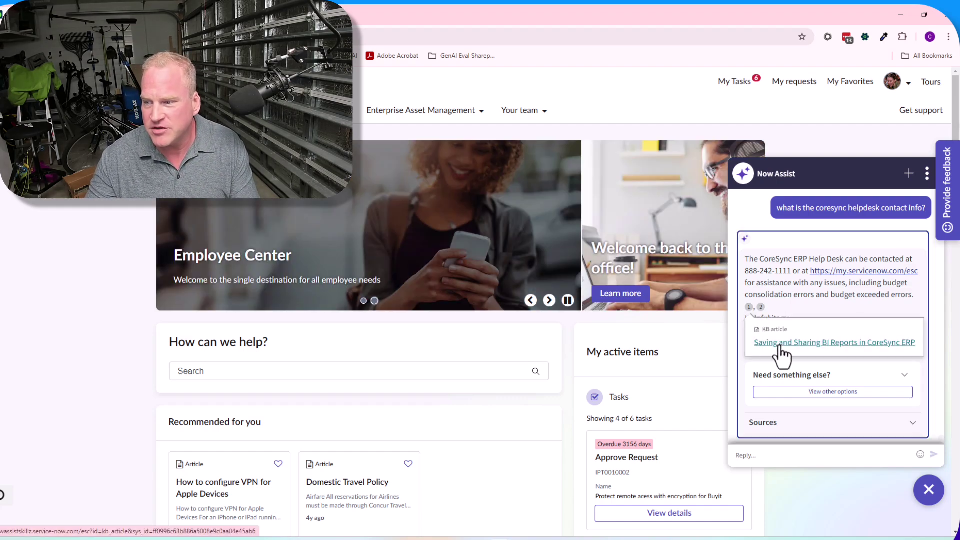
click(780, 344)
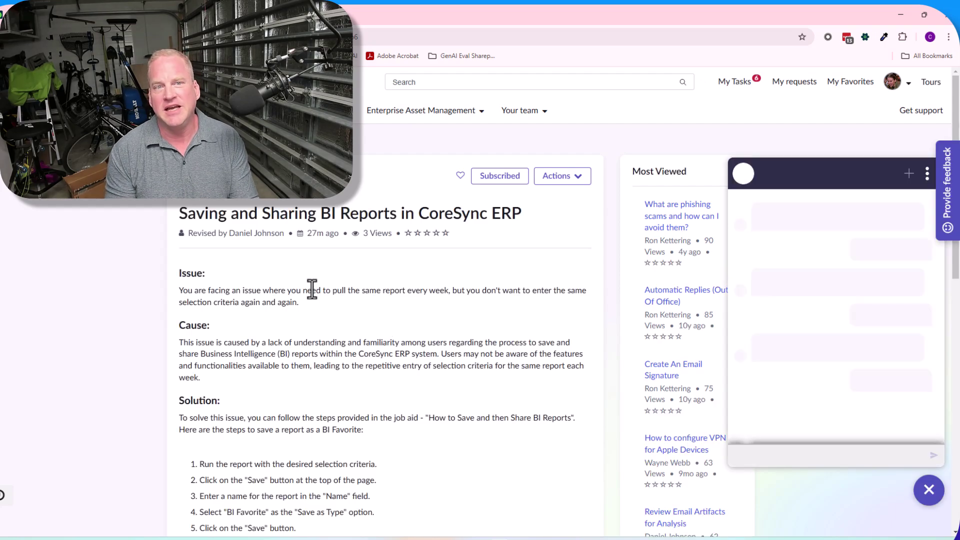
scroll(300, 305, down, 6)
scroll(352, 346, down, 3)
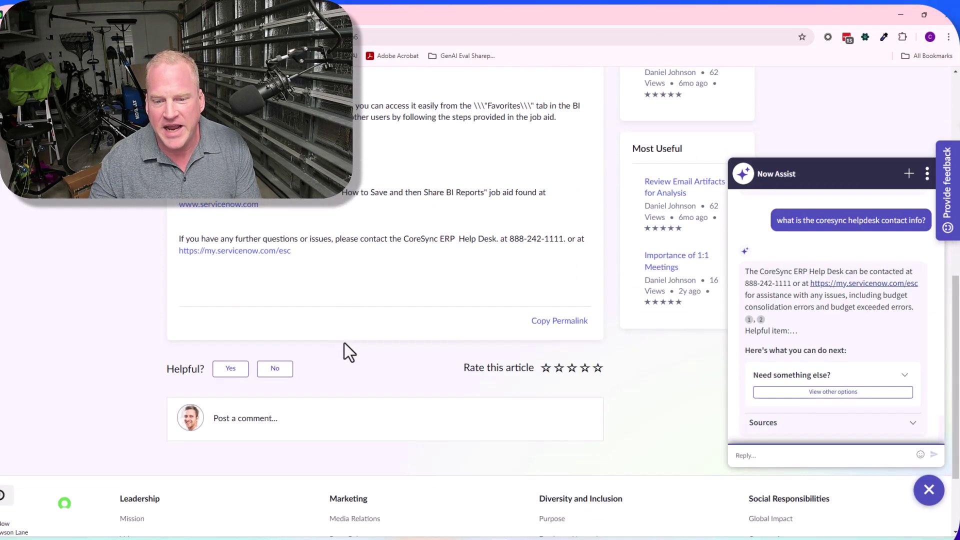
drag(320, 251, 170, 244)
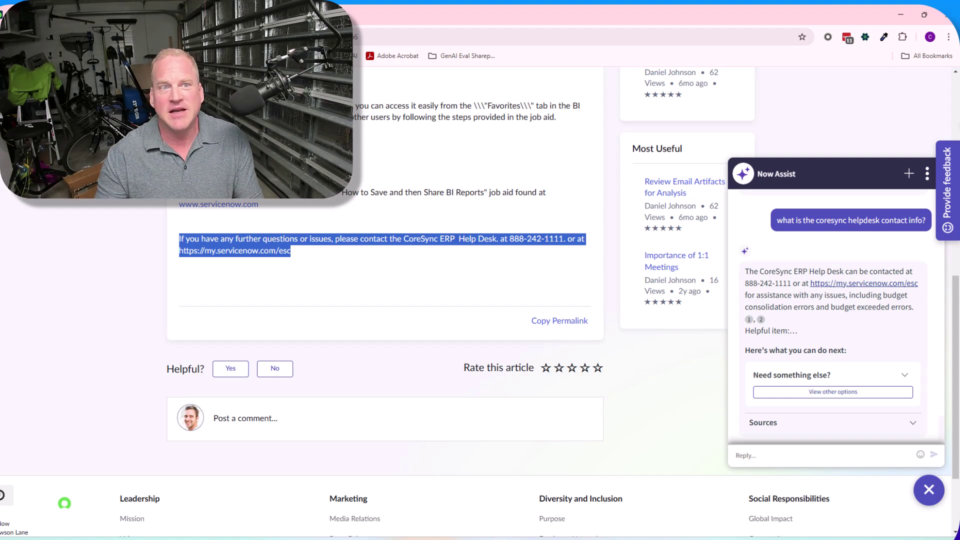
Step: Bring up the Knowledge list of five published CoreSync articles and maximize it
key(alt+Tab)
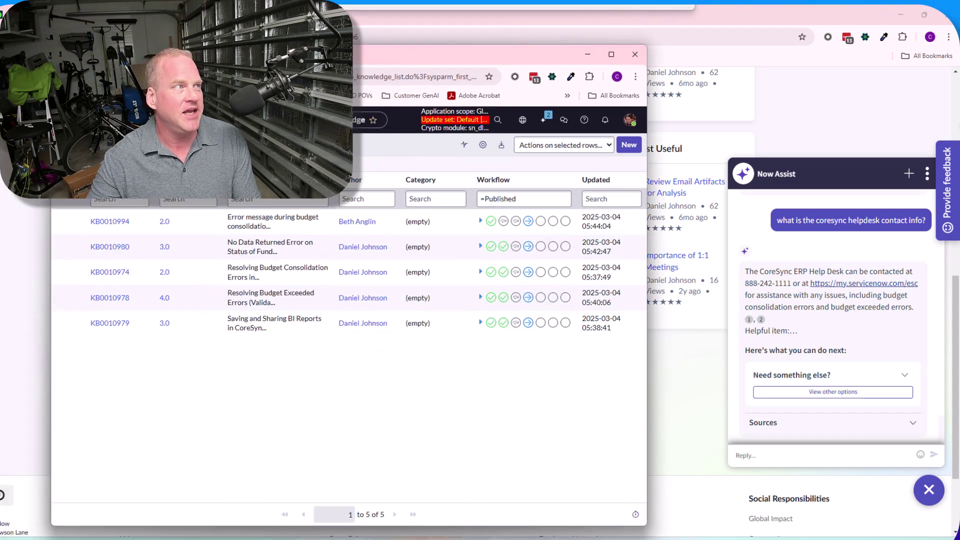
key(super+Up)
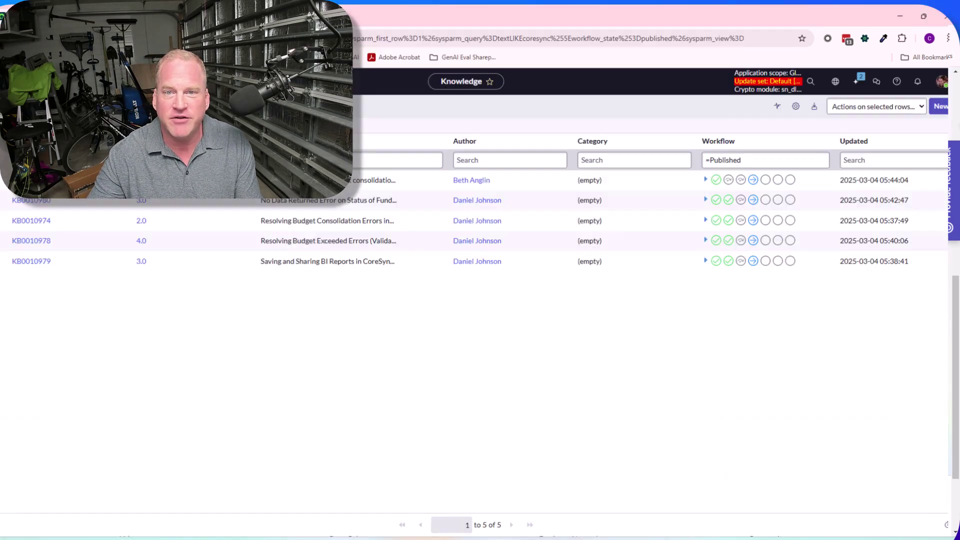